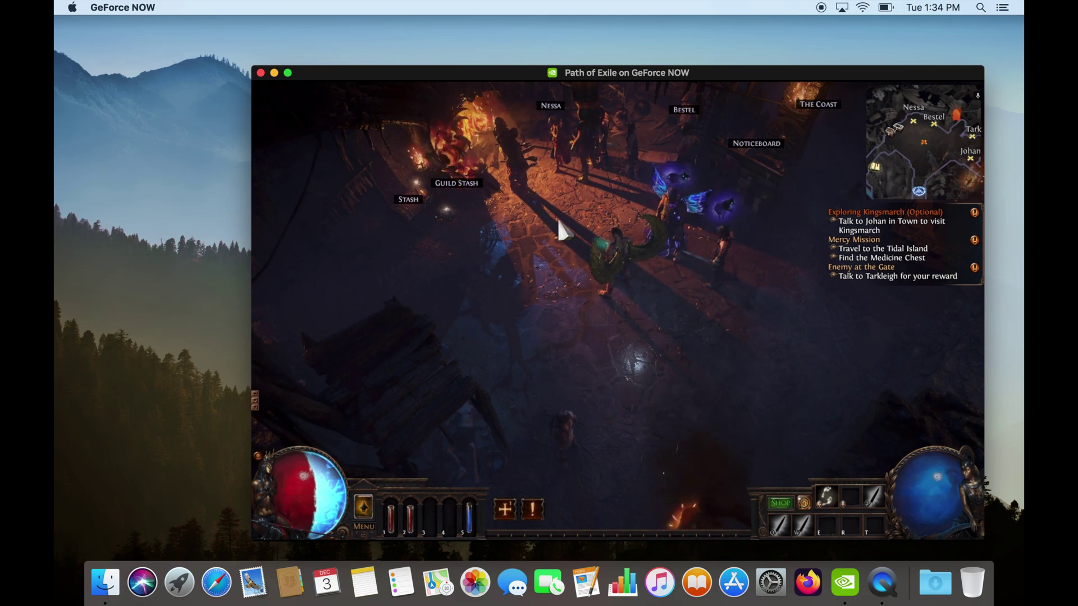
Walk the character toward Nessa, down through town, then up toward Johan.
left_click(577, 221)
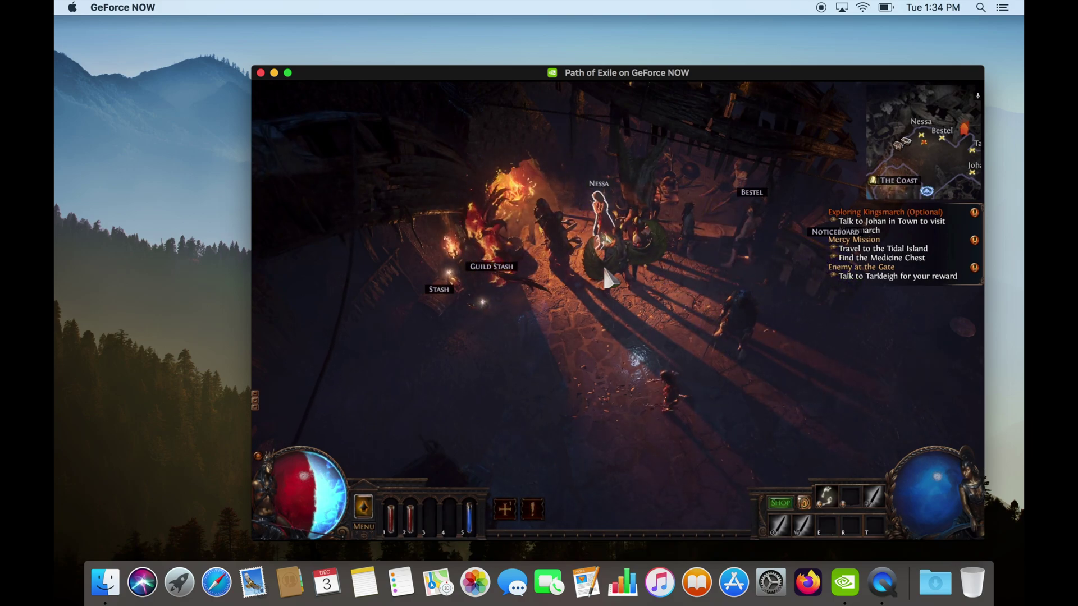
left_click(666, 368)
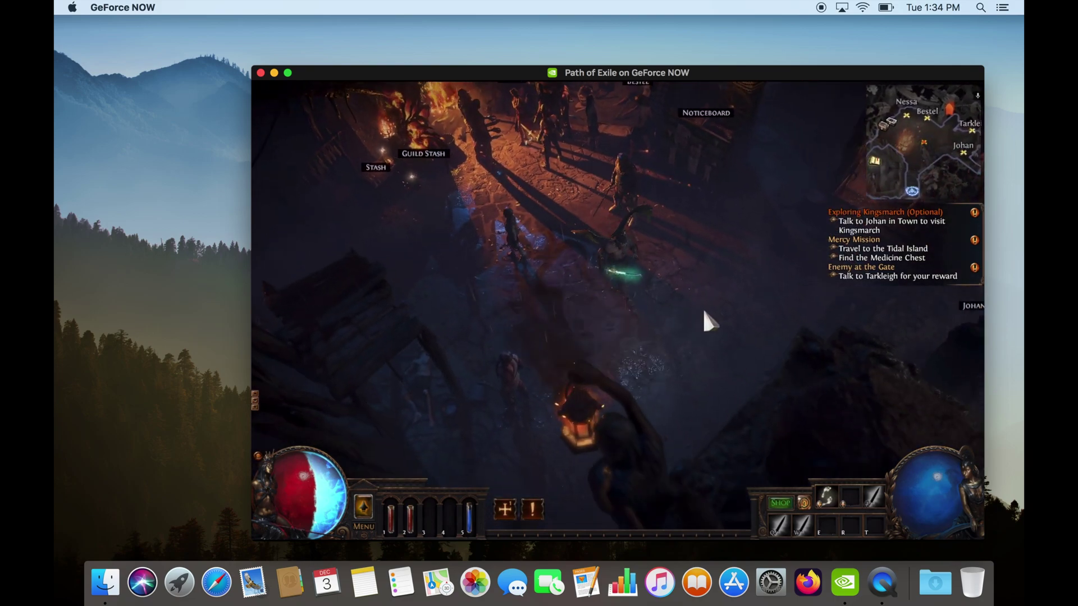
left_click(704, 270)
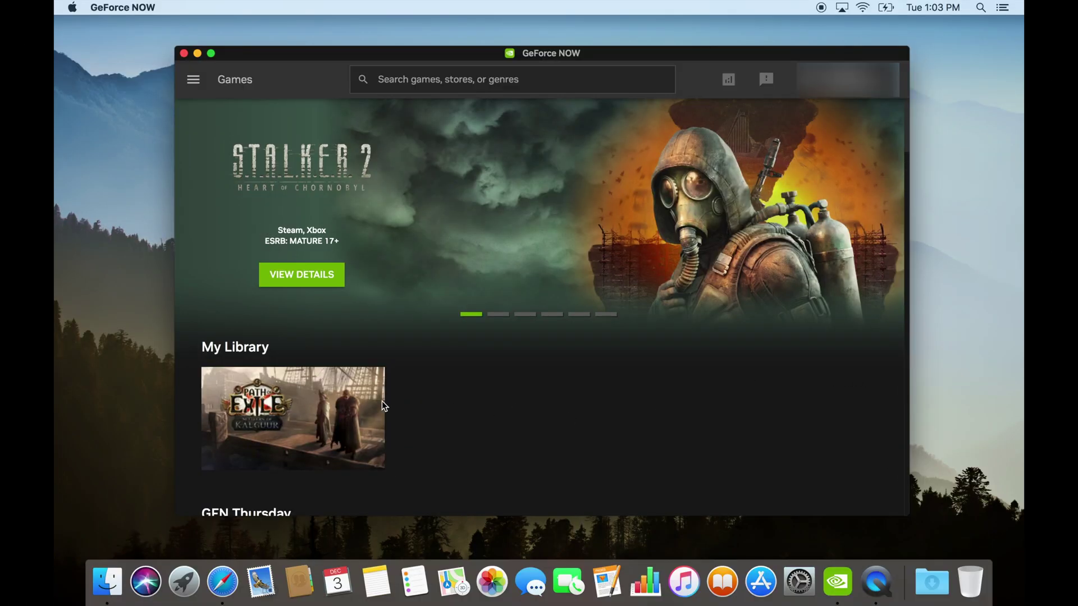
Launch Path of Exile from My Library so its login screen opens full screen.
left_click(293, 418)
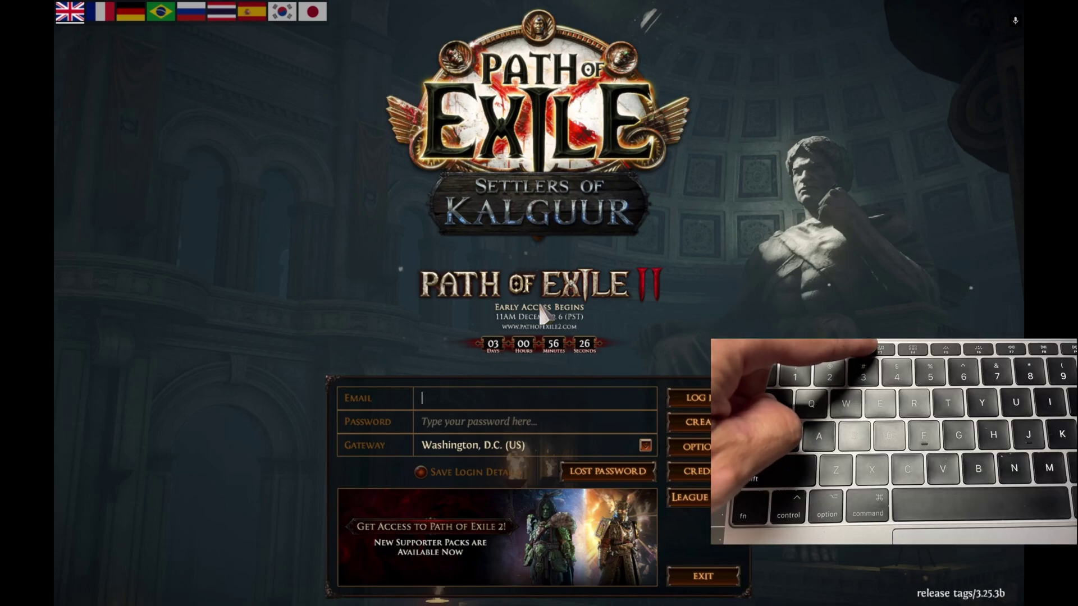
In Mission Control, drag the full-screen GeForce NOW space onto the Desktop space.
key("ctrl+Up")
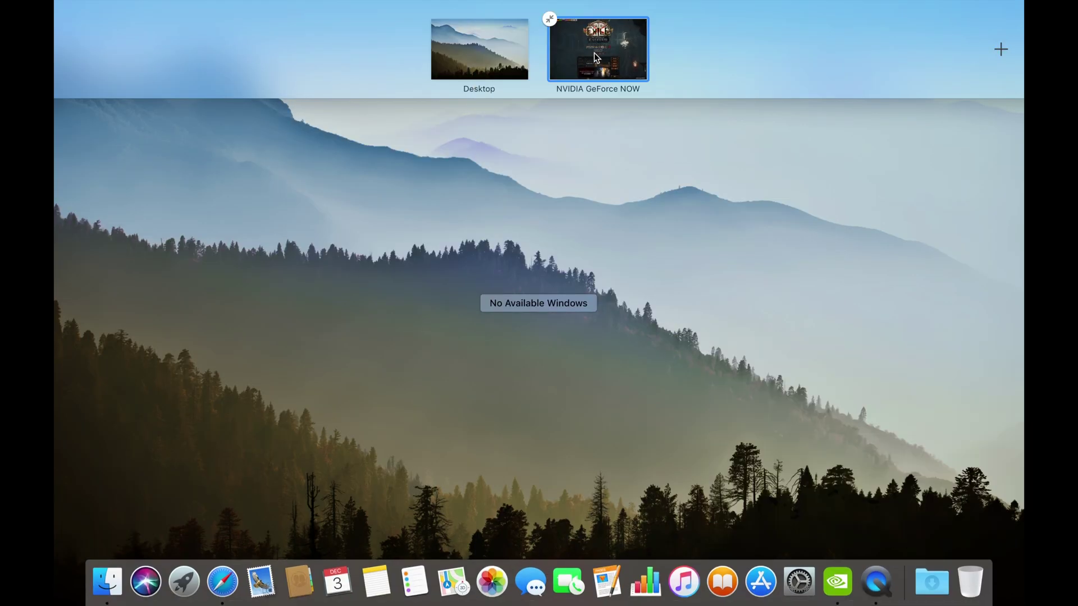
left_click_drag(594, 53, 547, 248)
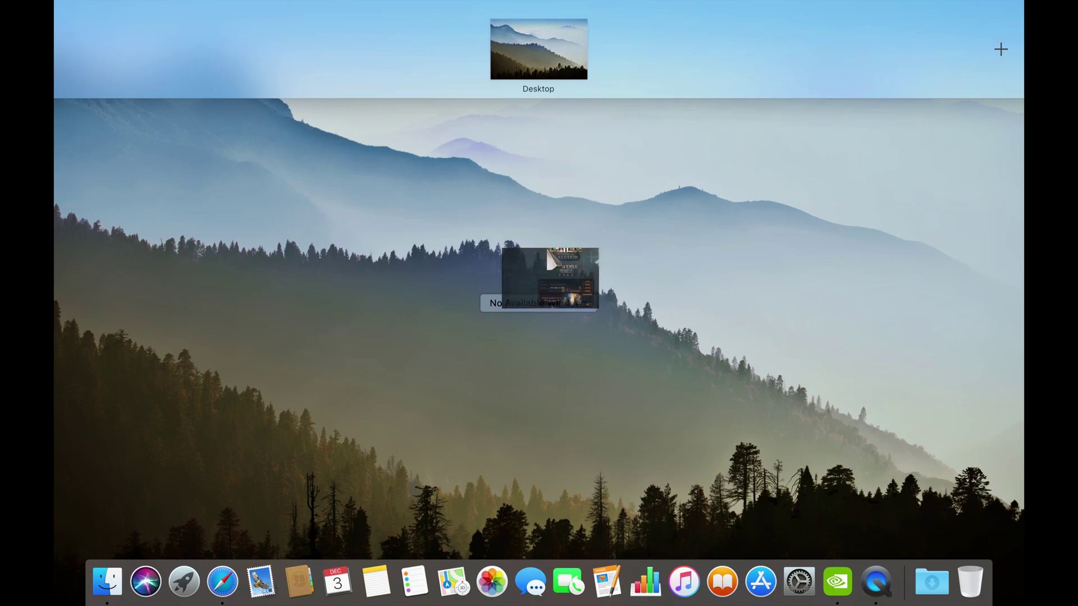
left_click_drag(545, 248, 546, 248)
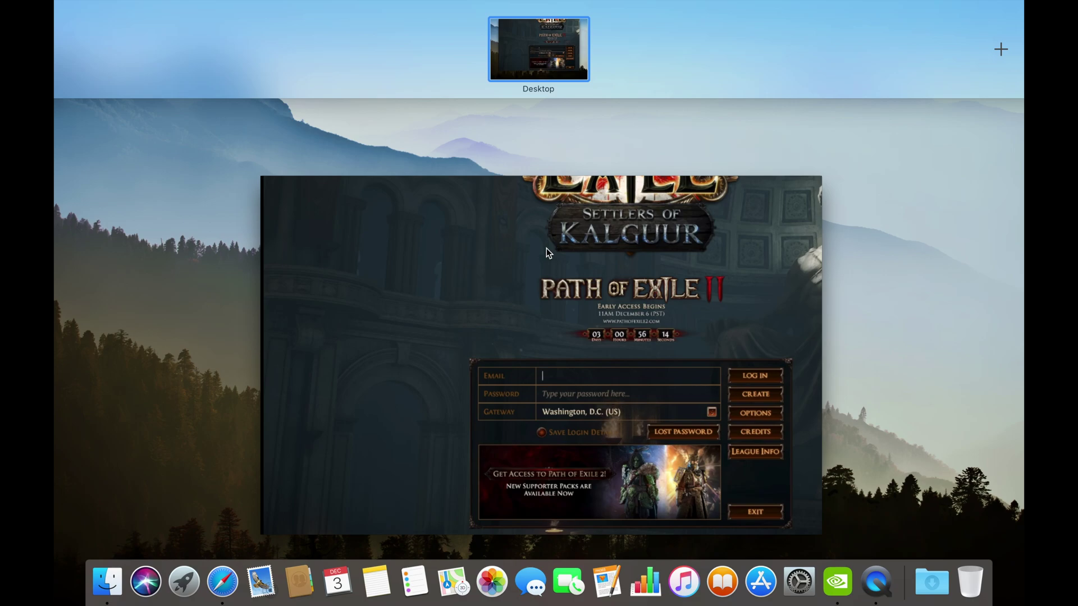
Exit Mission Control so Path of Exile shows in a regular titled desktop window.
left_click(546, 249)
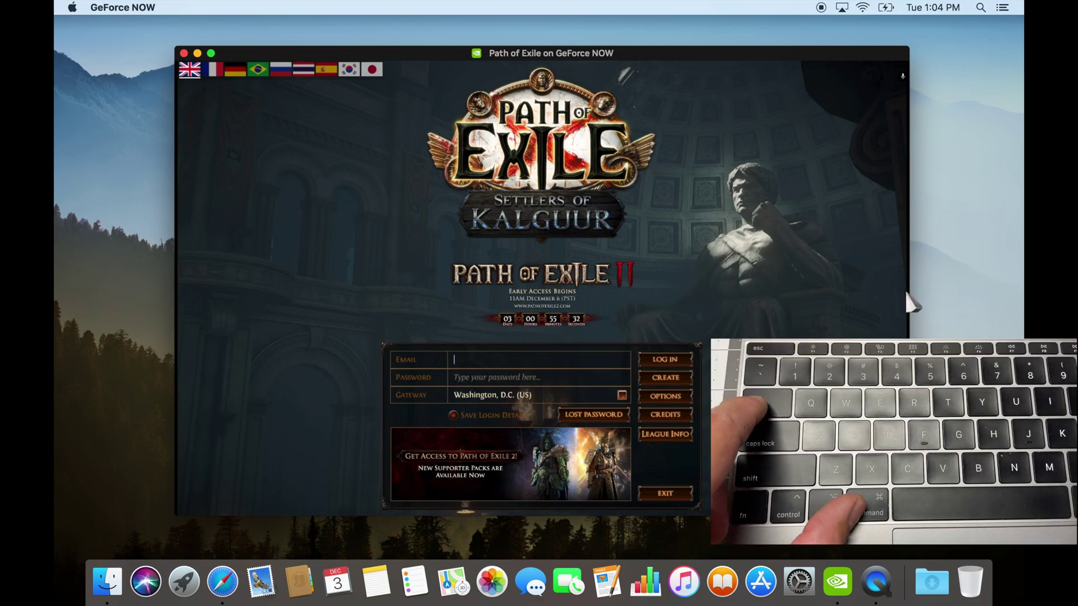
Briefly open and close Safari, then drag the game window down-left, partly off screen.
key("super+Tab")
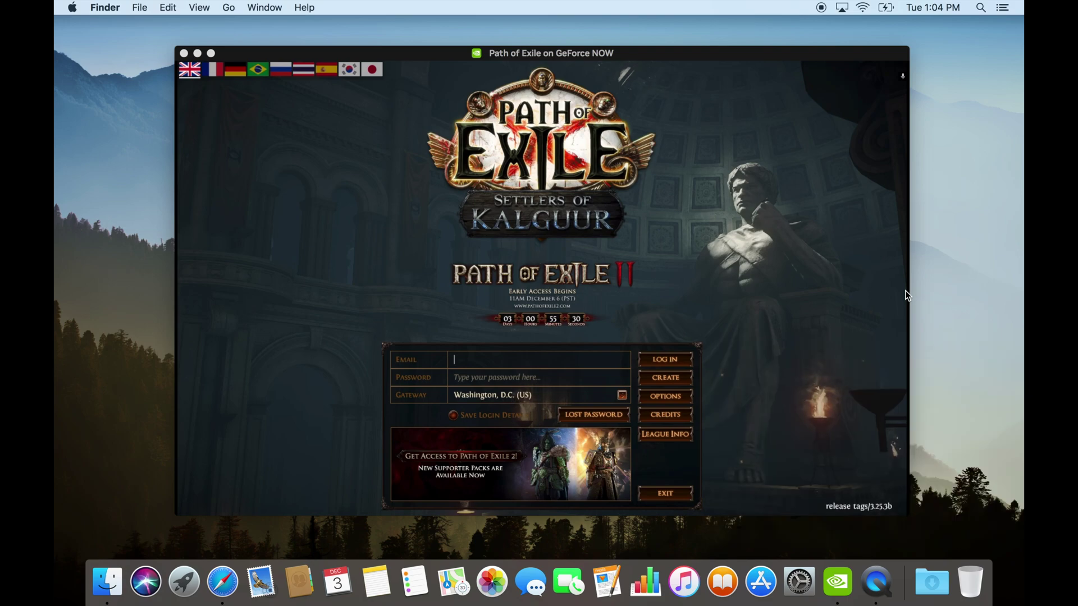
left_click(223, 582)
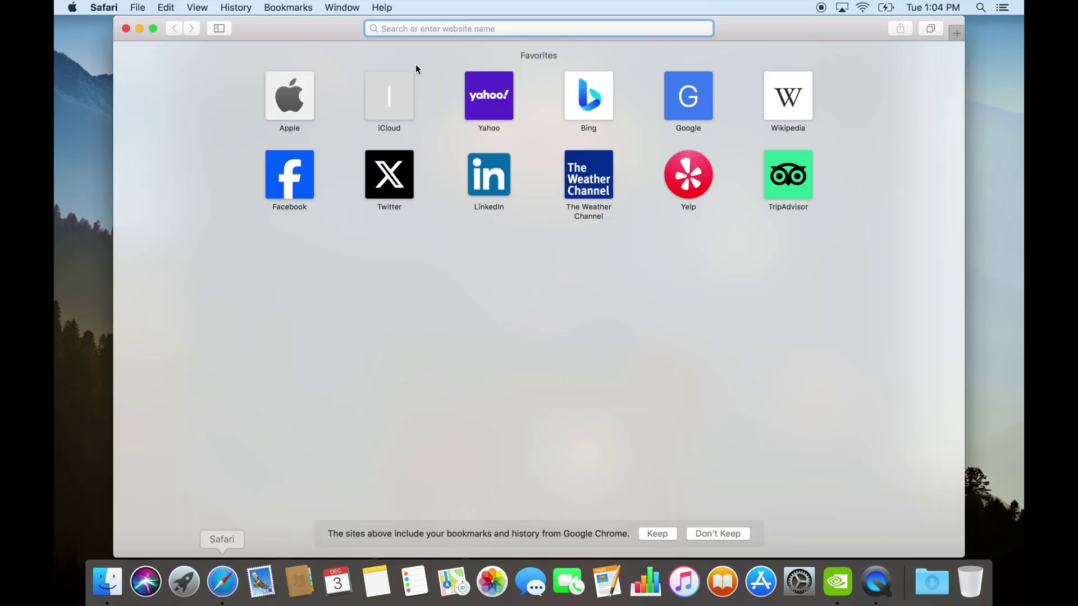
key("super+w")
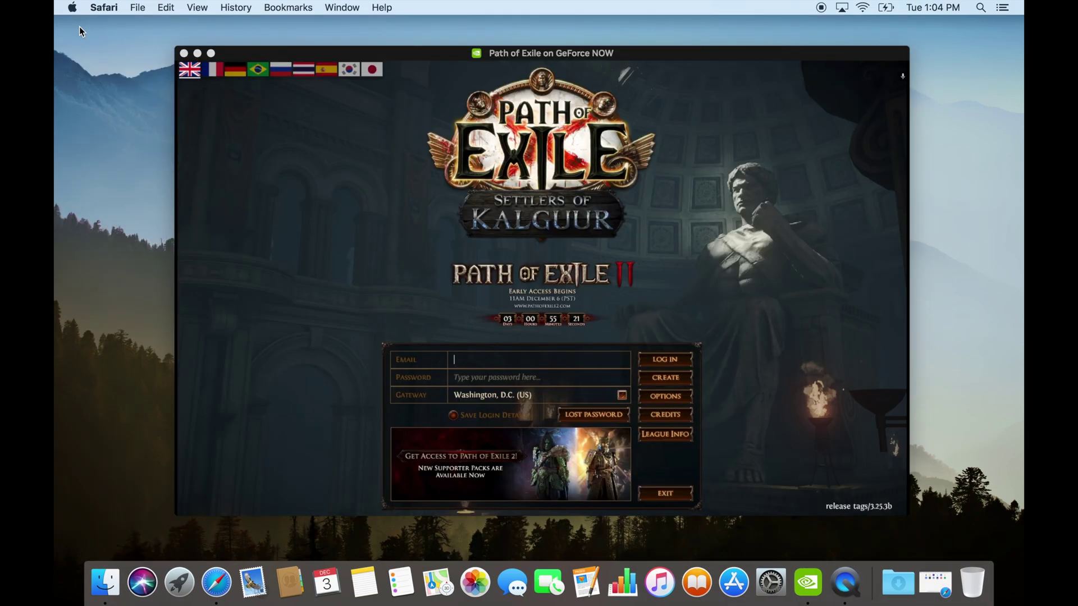
left_click(227, 52)
left_click_drag(227, 51, 61, 218)
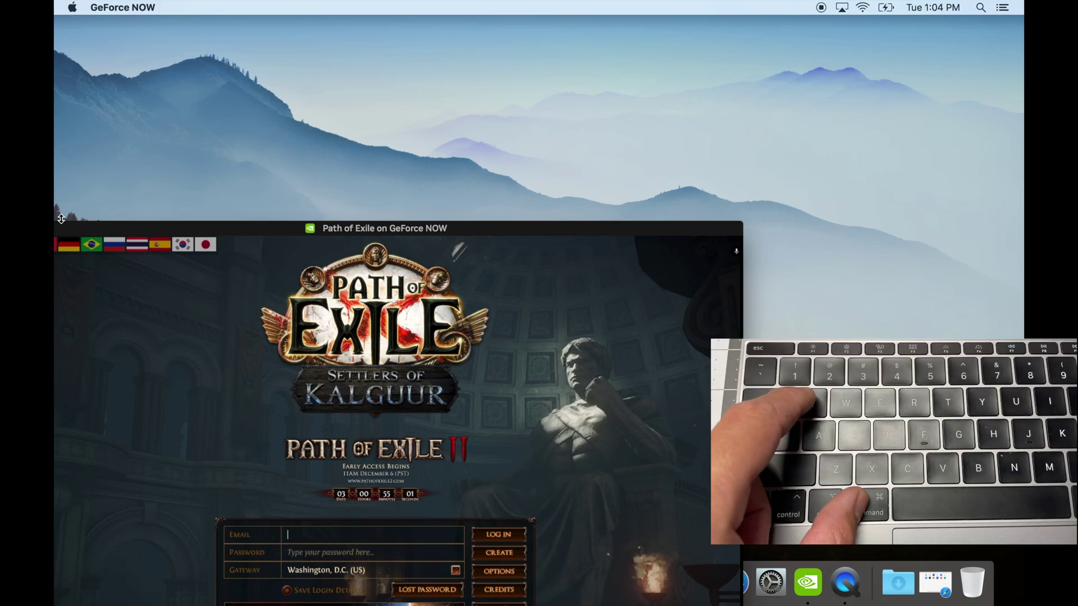
Centre the Path of Exile window, nudge its edge, and cancel the Quit Game prompt.
key("super+q")
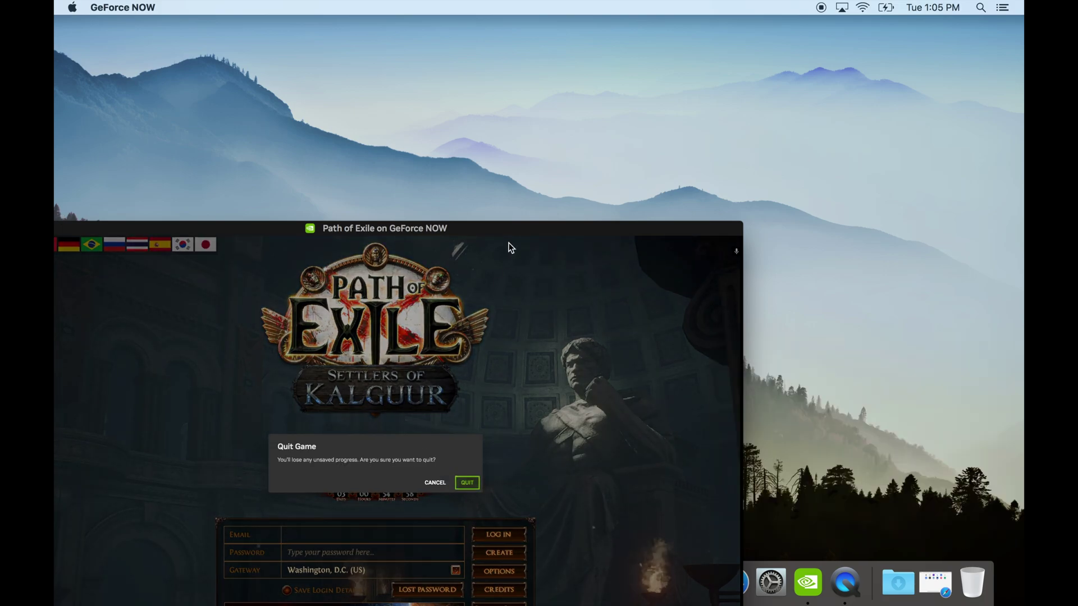
mouse_move(512, 228)
left_mouse_down()
mouse_move(681, 60)
mouse_move(709, 68)
left_mouse_up()
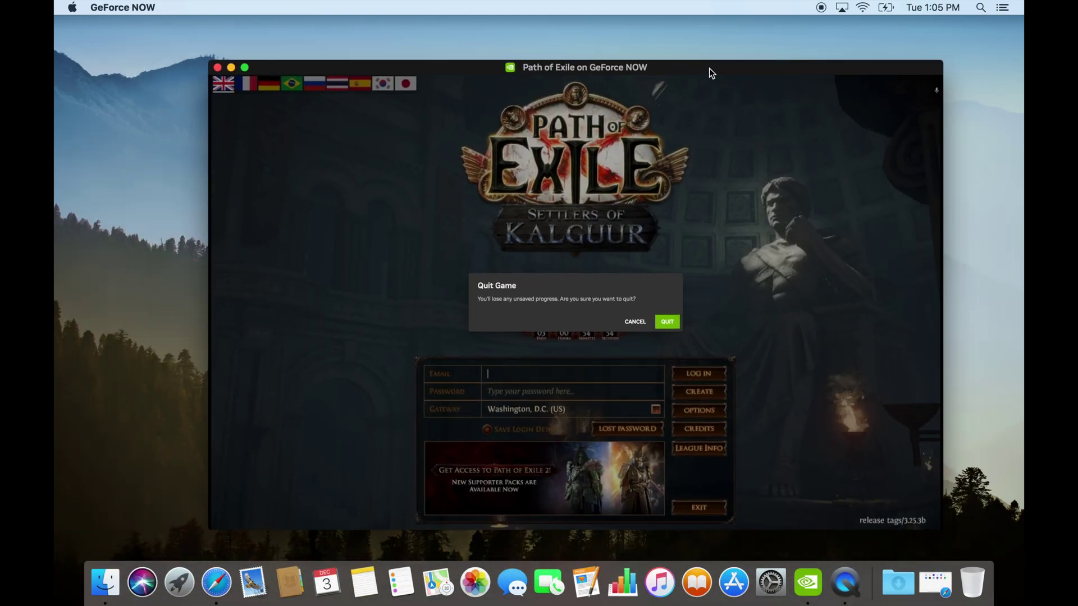
left_click_drag(925, 67, 941, 58)
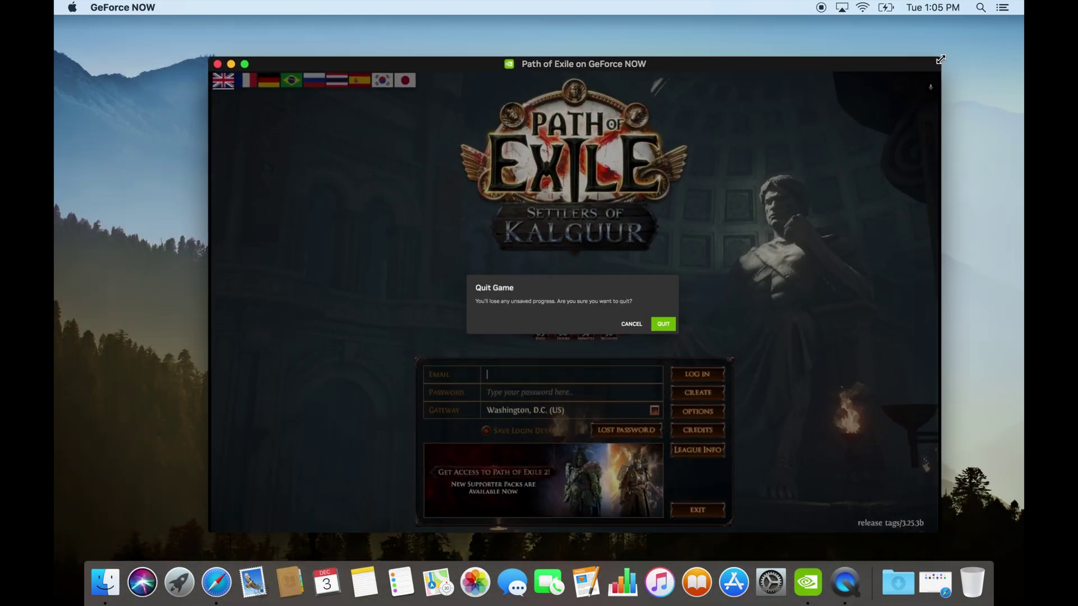
left_click(629, 327)
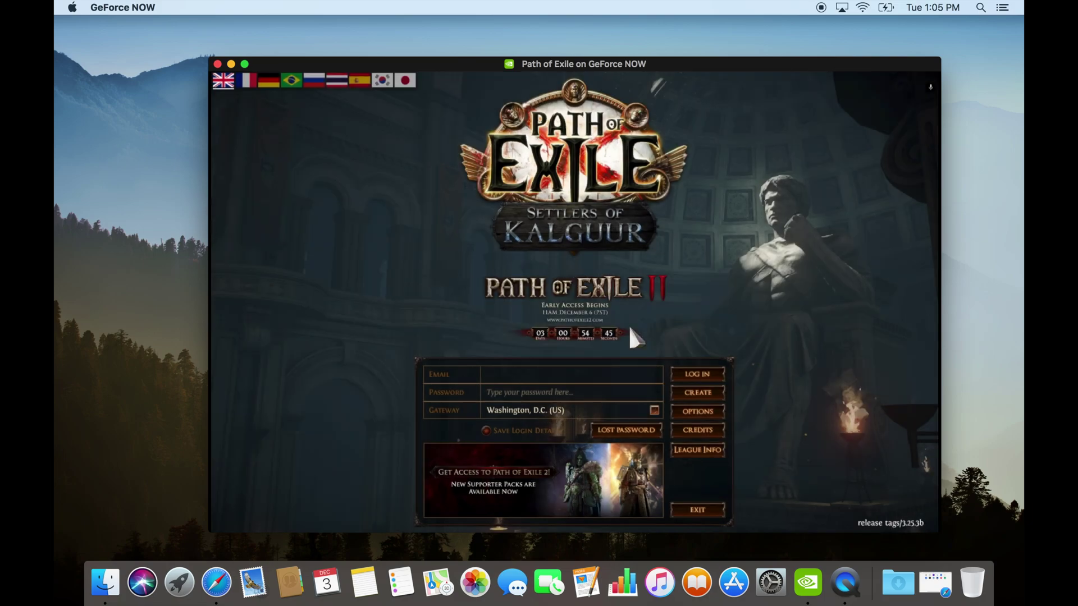